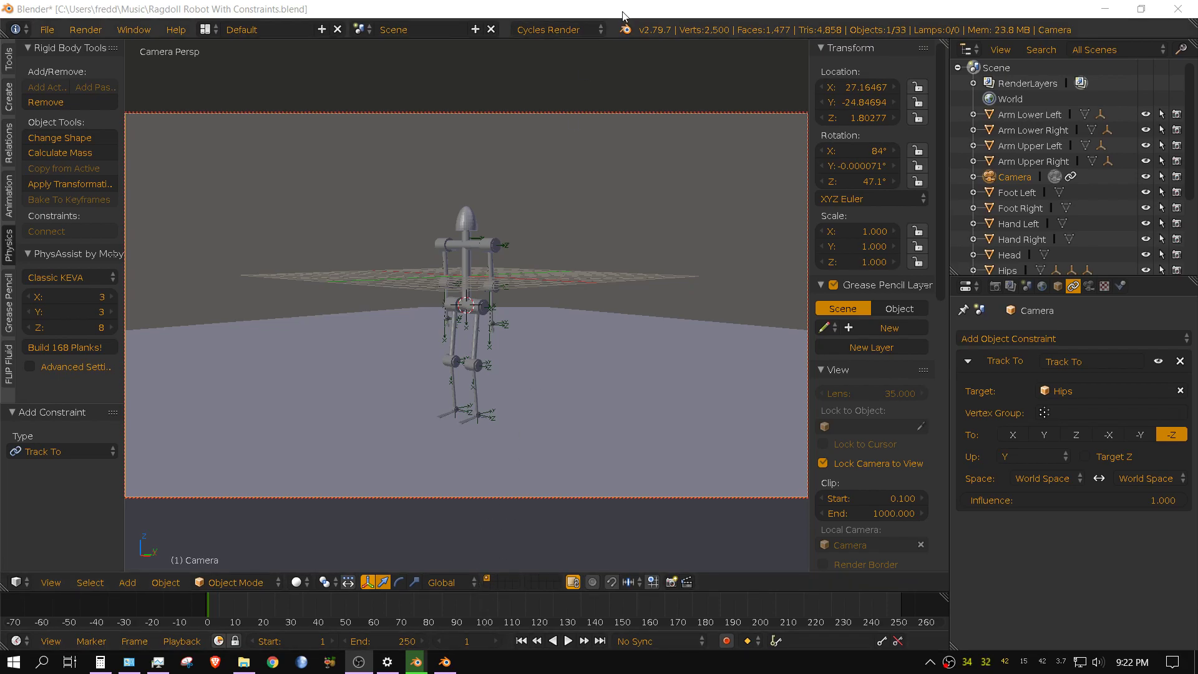
# - Swing the camera slightly around the robot and play the ragdoll simulation to watch it collapse
pyautogui.moveTo(562, 330); pyautogui.dragTo(534, 335, button='middle')
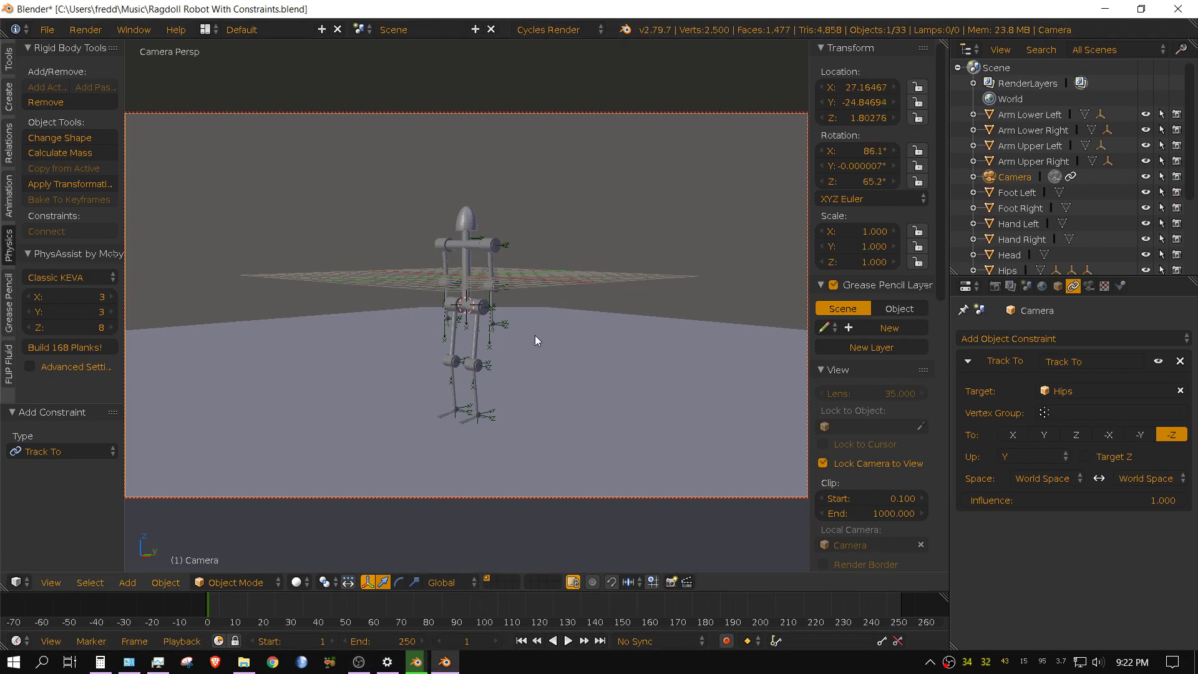
pyautogui.click(569, 640)
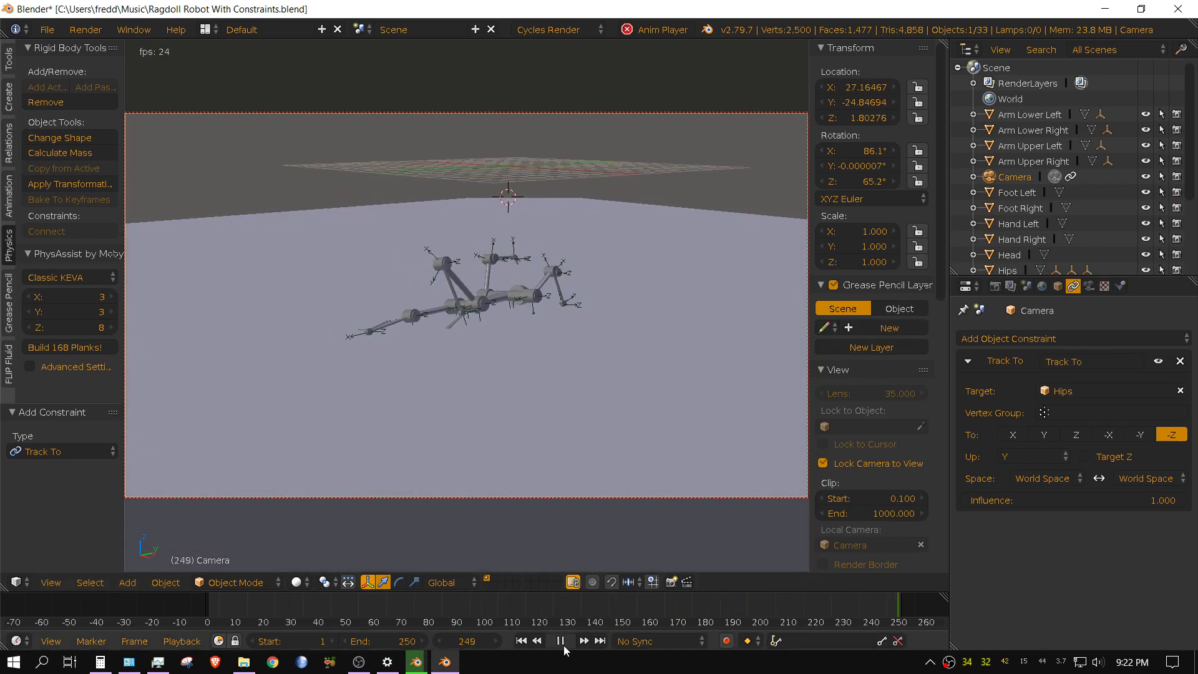
# - Stop playback at frame 1, view the legs from the side, and select knee empty Constraint.002
pyautogui.press('Escape')
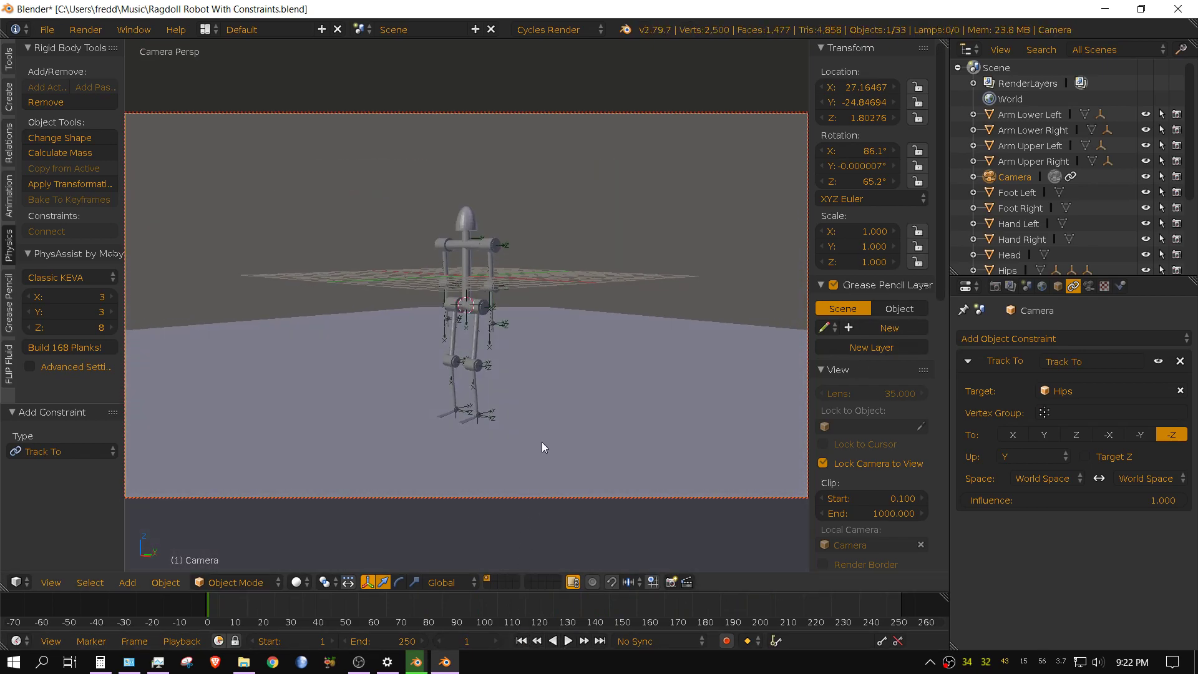
pyautogui.press('KP_3')
pyautogui.press('KP_5')
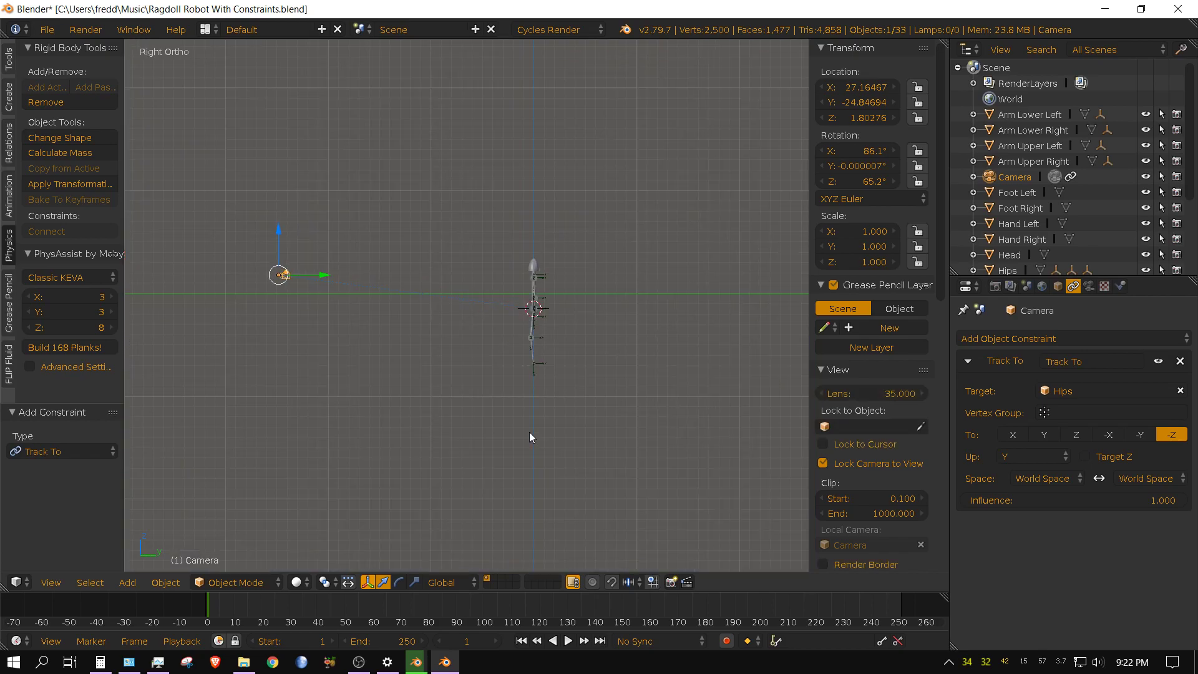
pyautogui.scroll(5, 558, 439)
pyautogui.keyDown('shift'); pyautogui.moveTo(599, 450); pyautogui.dragTo(369, 269, button='middle'); pyautogui.keyUp('shift')
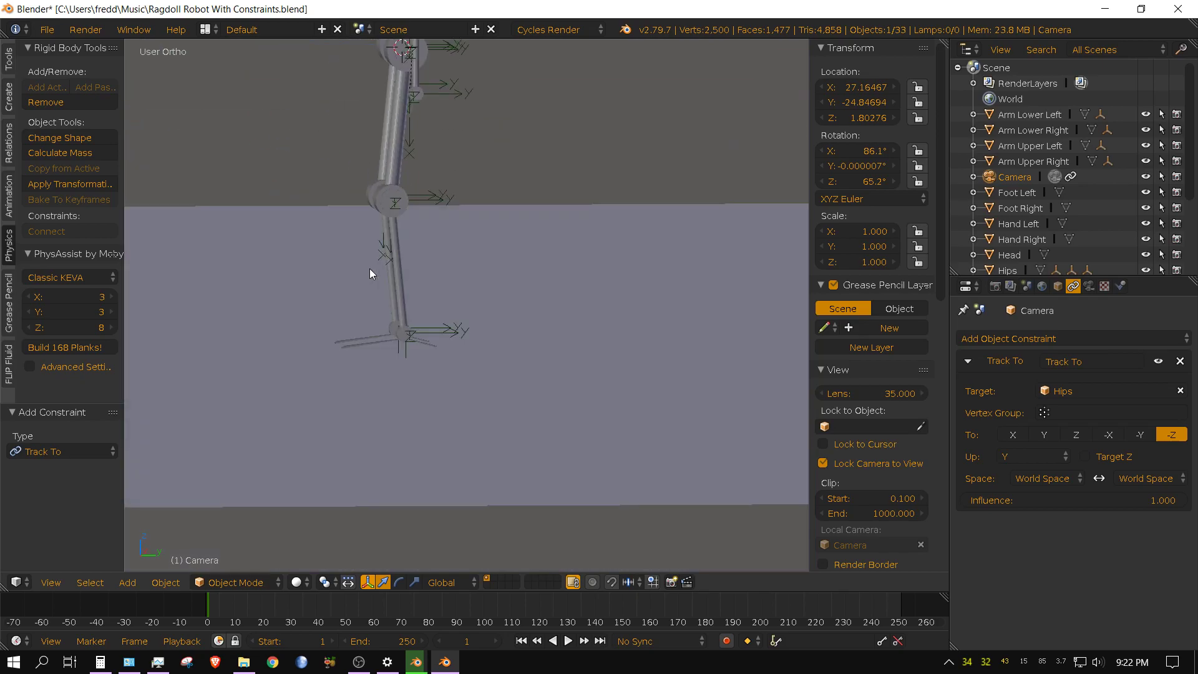
pyautogui.rightClick(429, 195)
pyautogui.moveTo(420, 239); pyautogui.dragTo(442, 263, button='middle')
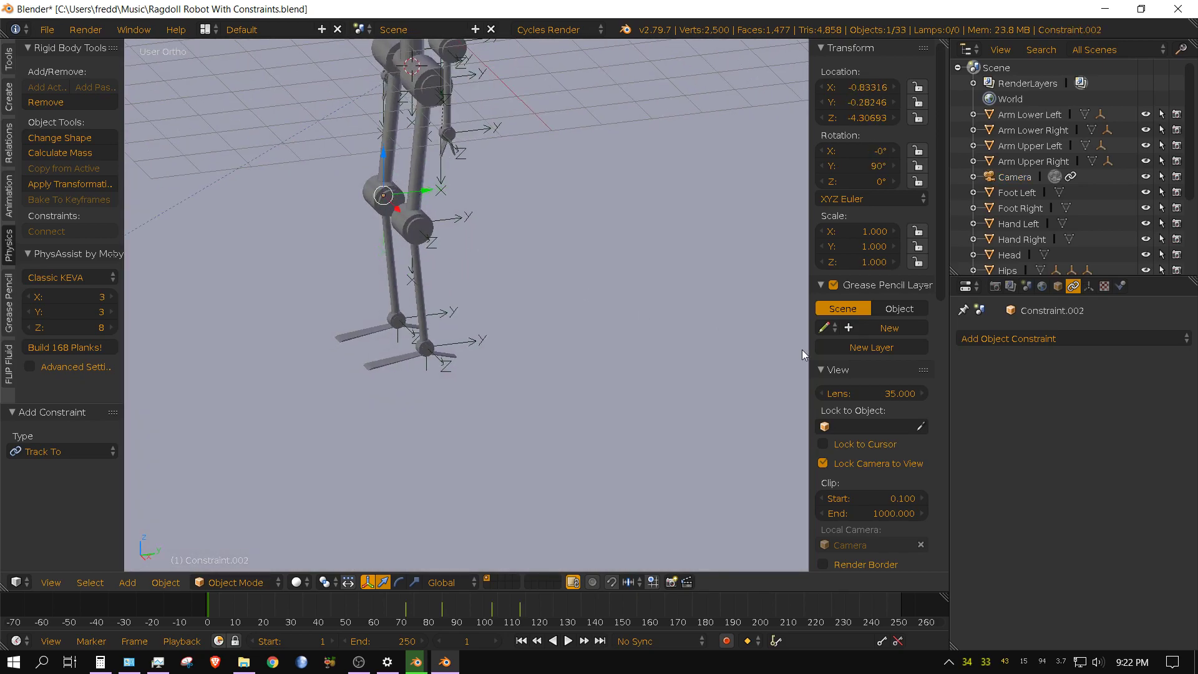
# - Show Constraint.002's rigid body constraint Physics settings, scrolled down to the Springs section
pyautogui.click(1120, 286)
pyautogui.scroll(-3, 1080, 510)
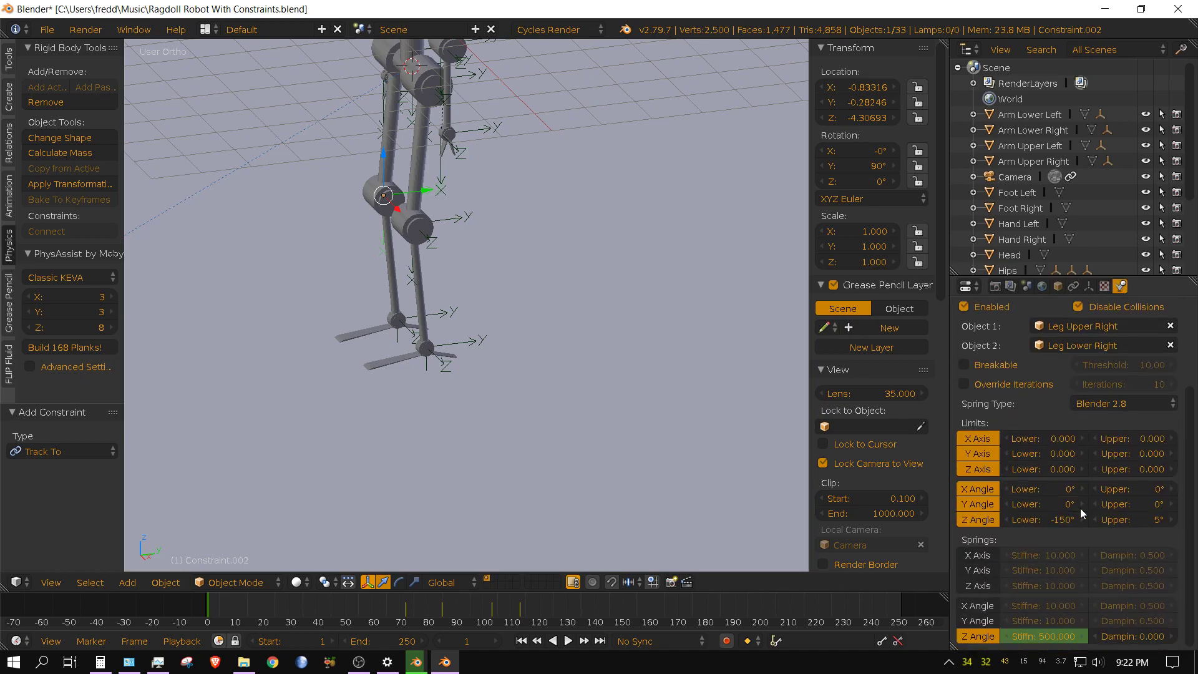
pyautogui.scroll(3, 1087, 394)
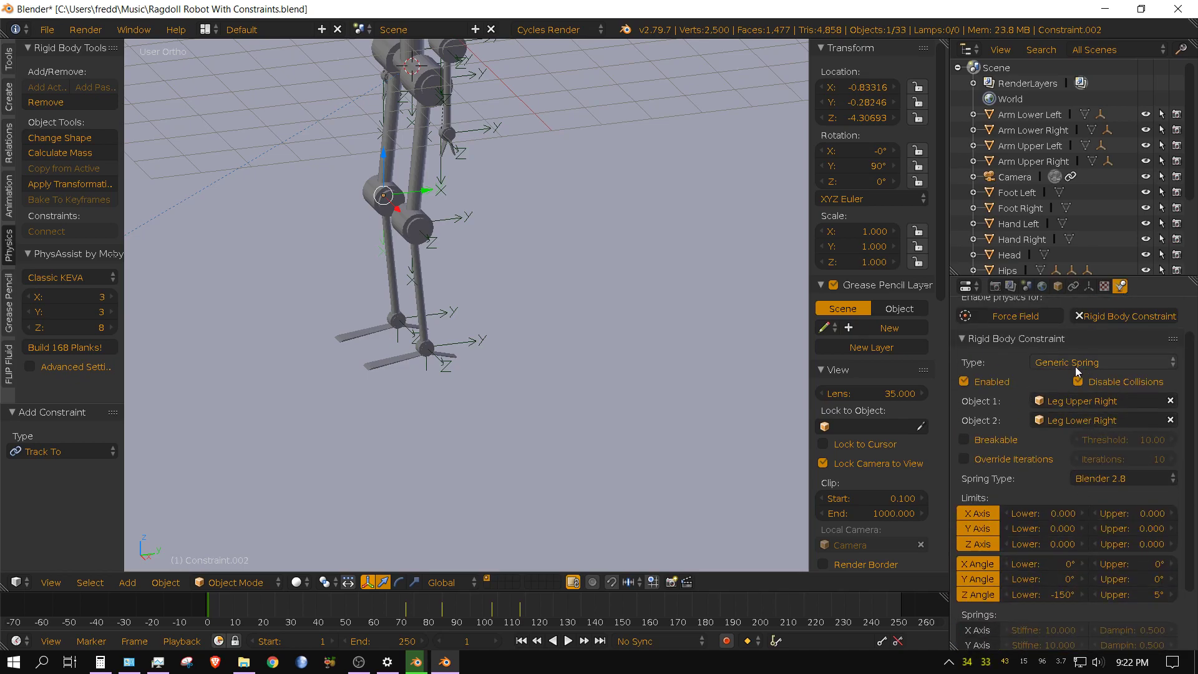
pyautogui.scroll(-3, 1023, 450)
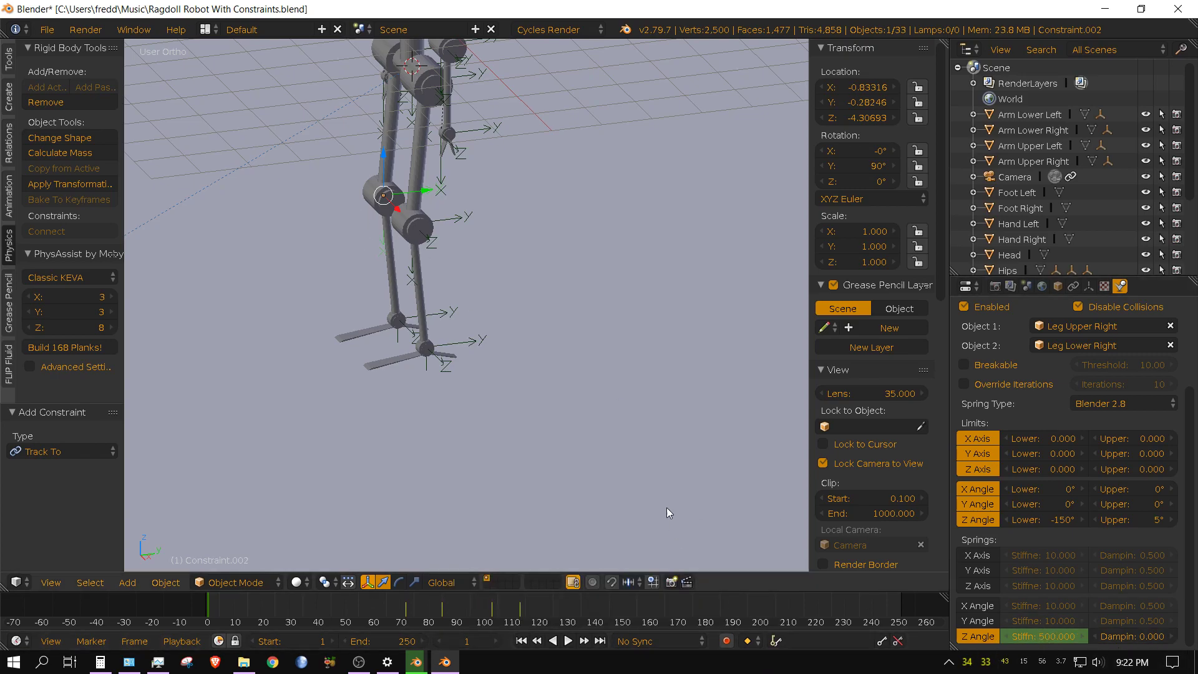
# - Play and step back through frames to watch Z Angle stiffness ease to 0 by frame 113
pyautogui.hotkey('alt', 'a')
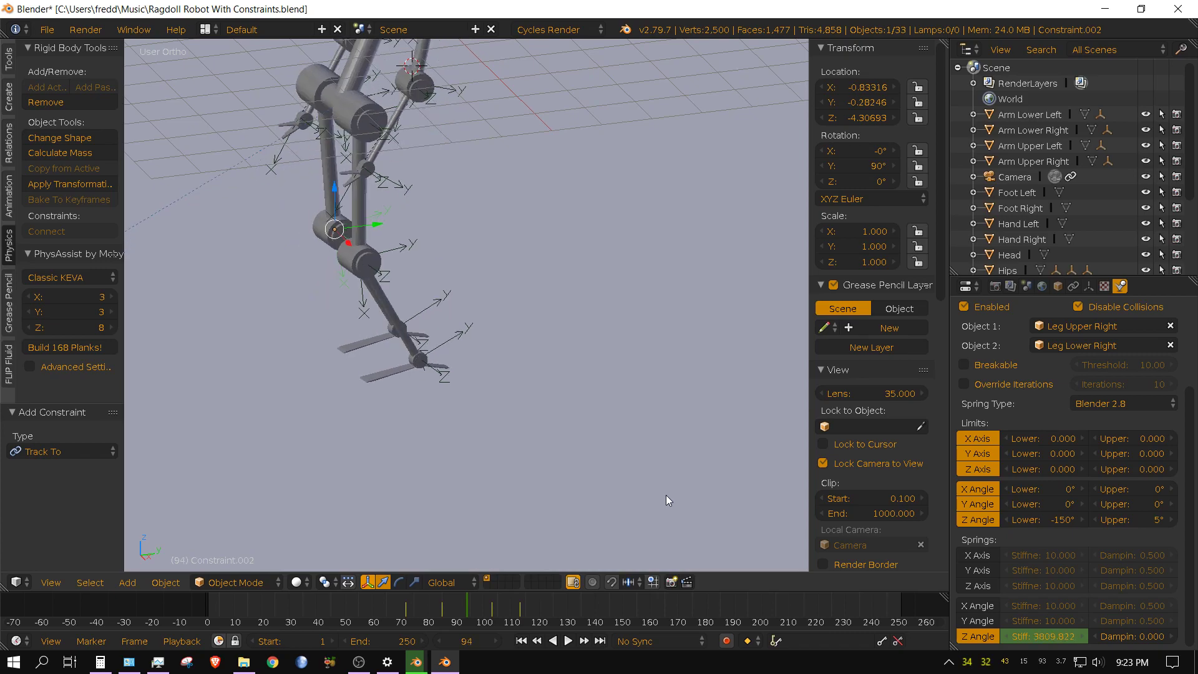
pyautogui.hotkey('shift', 'alt', 'a')
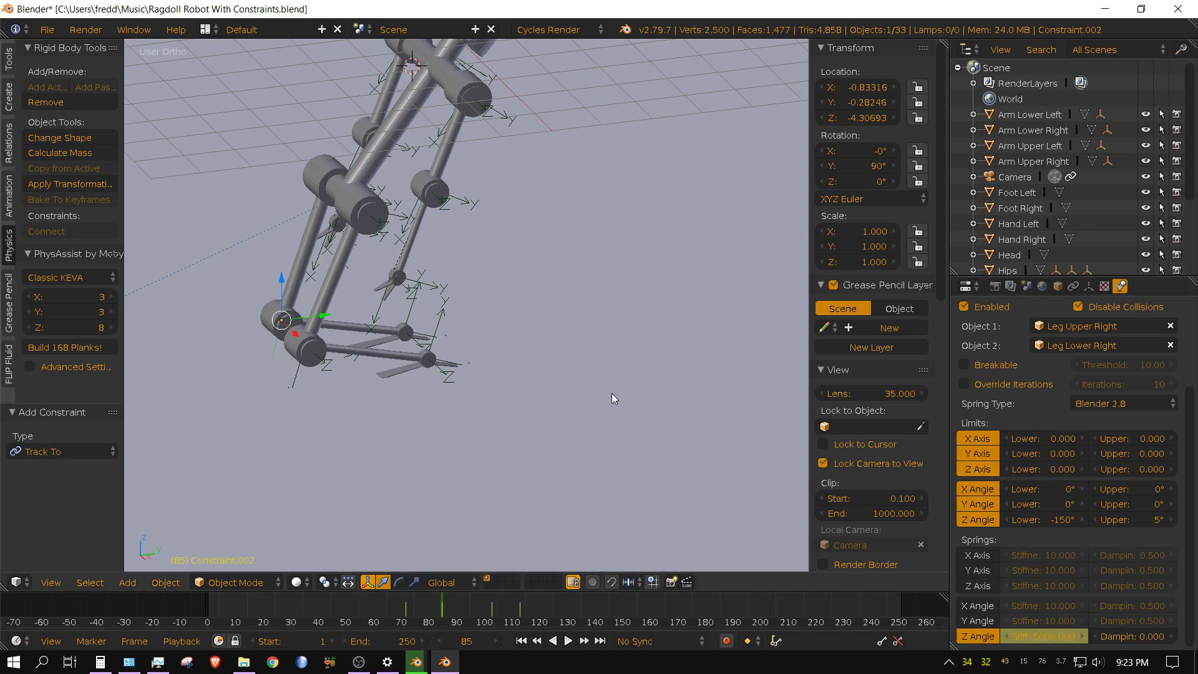
pyautogui.hotkey('alt', 'a')
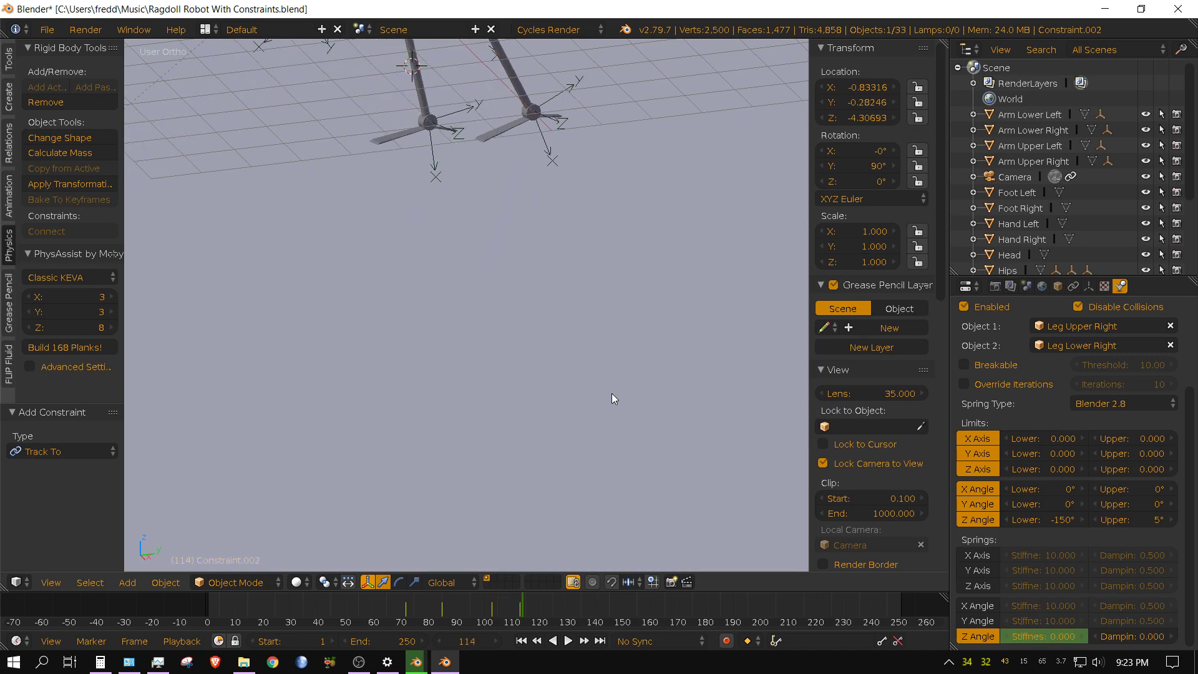
# - Recentre the robot in Right Ortho view and select hip constraint empty Constraint.001 (Hips–Leg Upper Right)
pyautogui.scroll(-6, 599, 343)
pyautogui.keyDown('shift'); pyautogui.moveTo(579, 314); pyautogui.dragTo(582, 422, button='middle'); pyautogui.keyUp('shift')
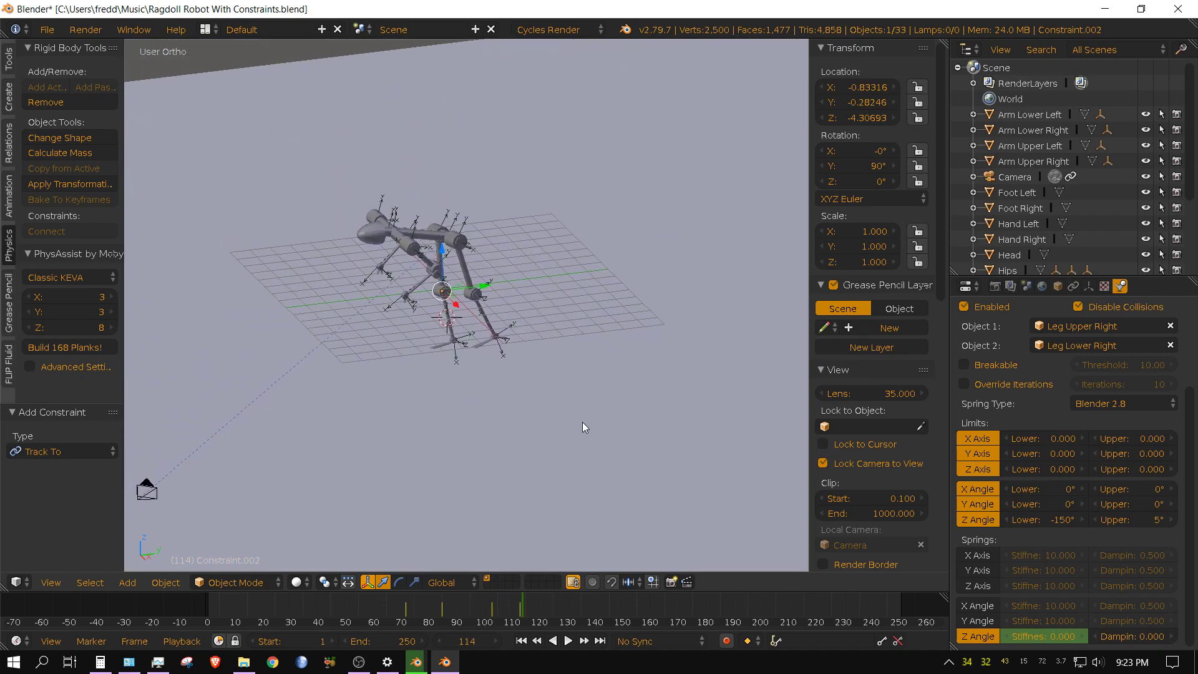
pyautogui.press('KP_3')
pyautogui.scroll(5, 601, 396)
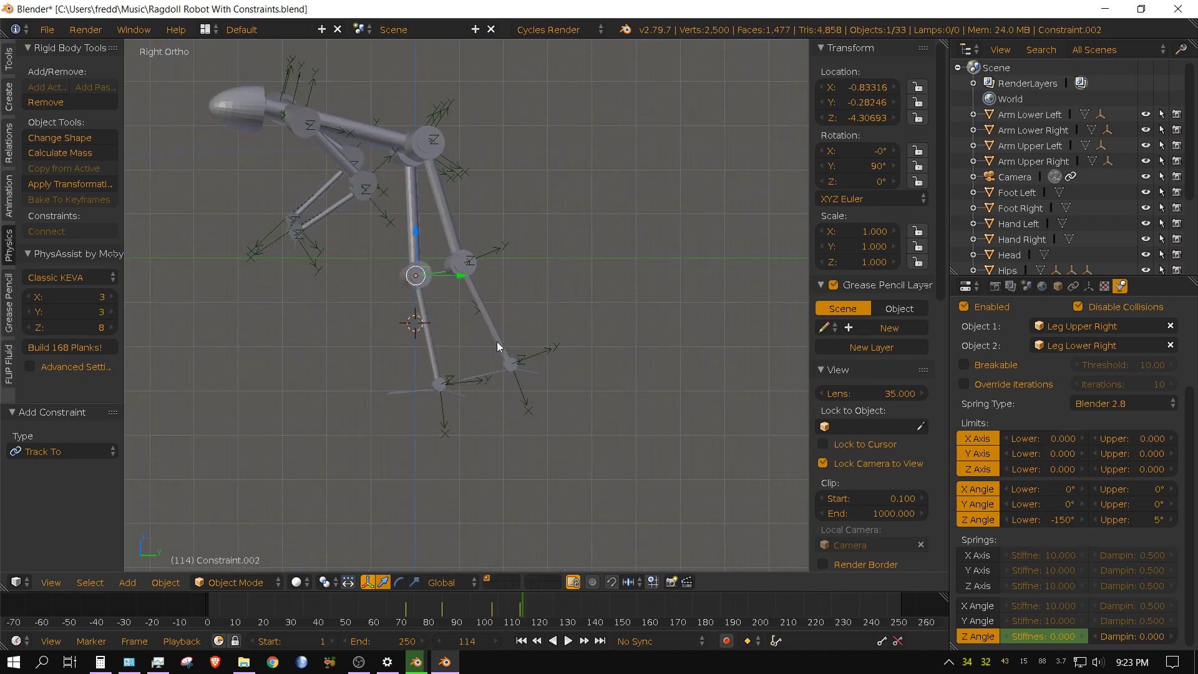
pyautogui.scroll(3, 515, 292)
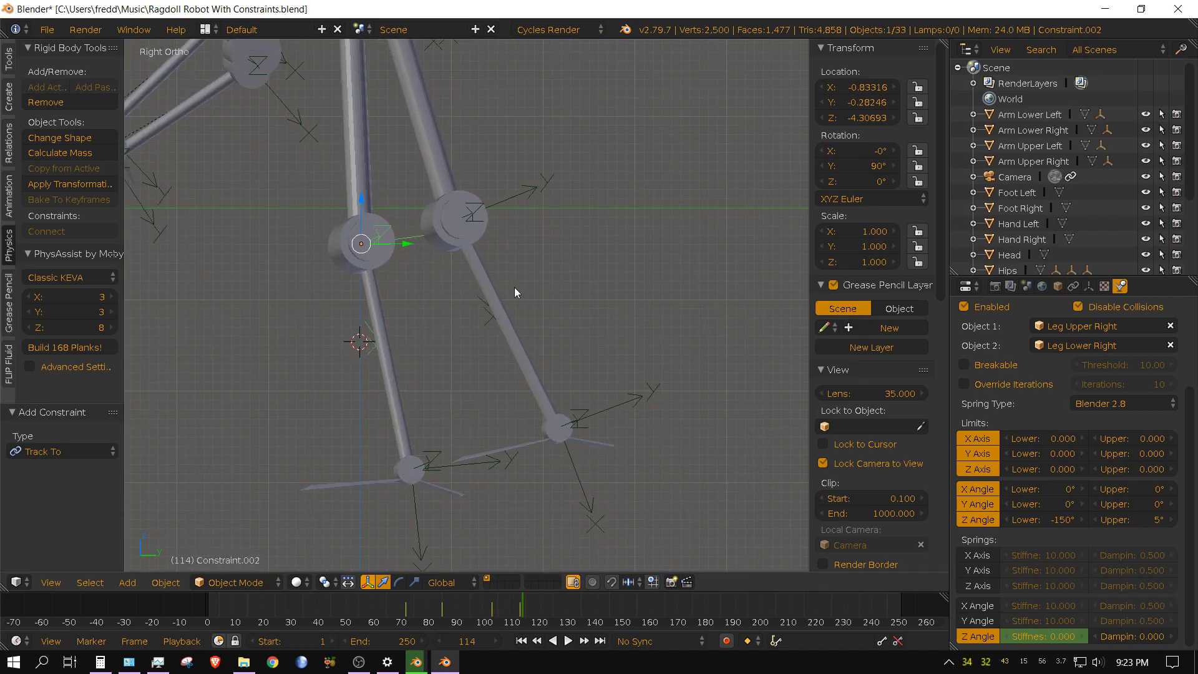
pyautogui.rightClick(523, 193)
pyautogui.moveTo(534, 239); pyautogui.dragTo(627, 440, button='middle')
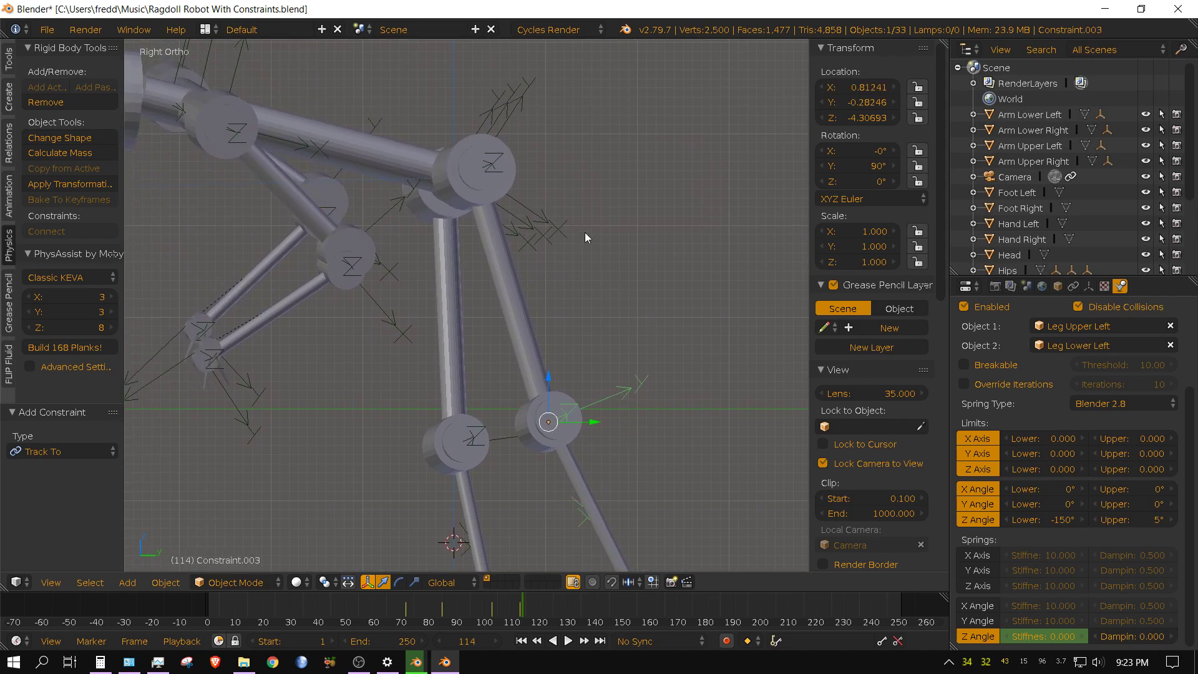
pyautogui.moveTo(585, 233); pyautogui.dragTo(494, 56, button='middle')
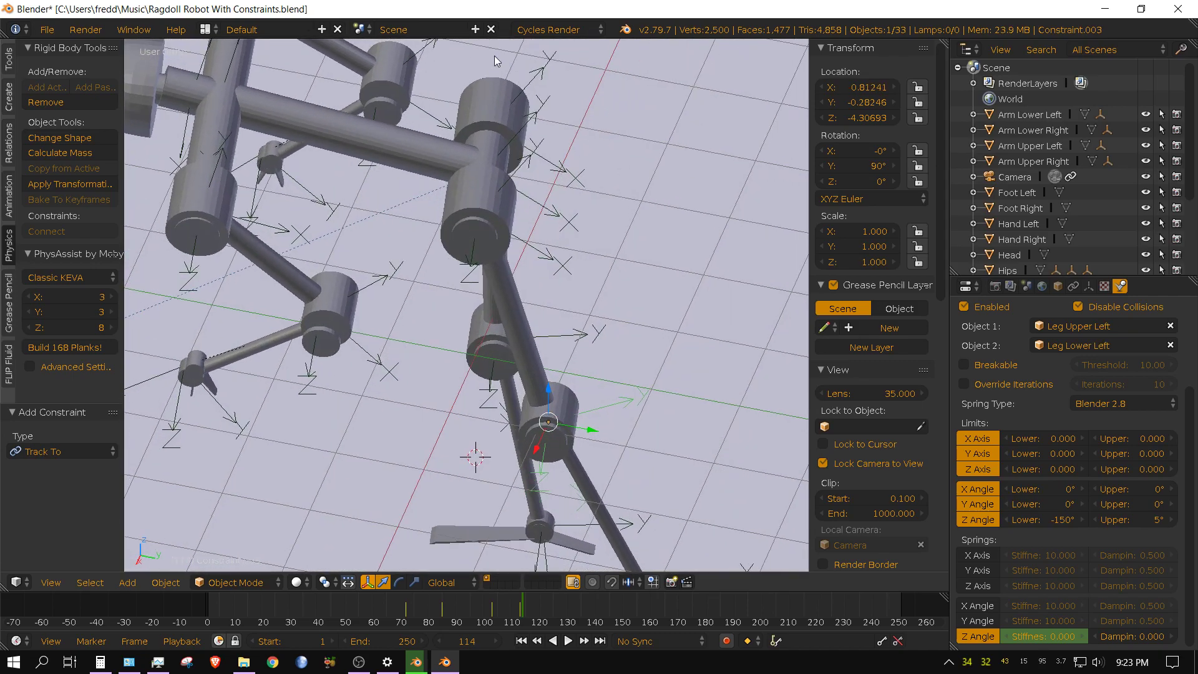
pyautogui.rightClick(539, 76)
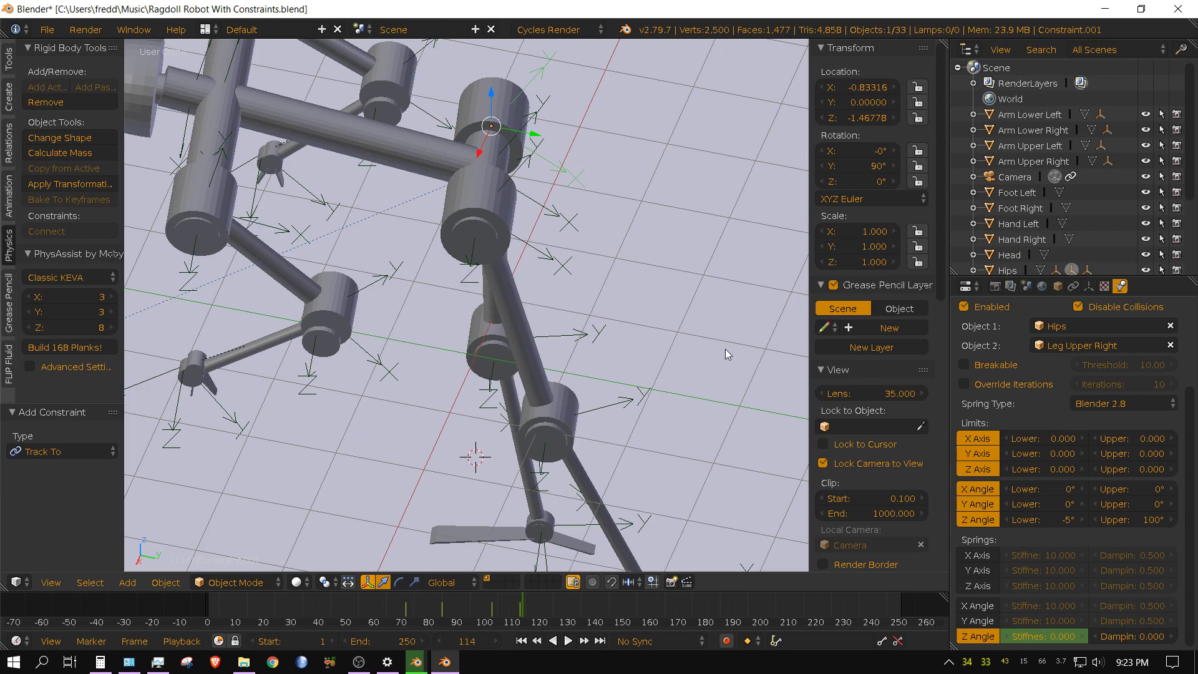
# - Rewind to frame 1 in Right Ortho view, zoom out, and play until frame 85
pyautogui.press('KP_3')
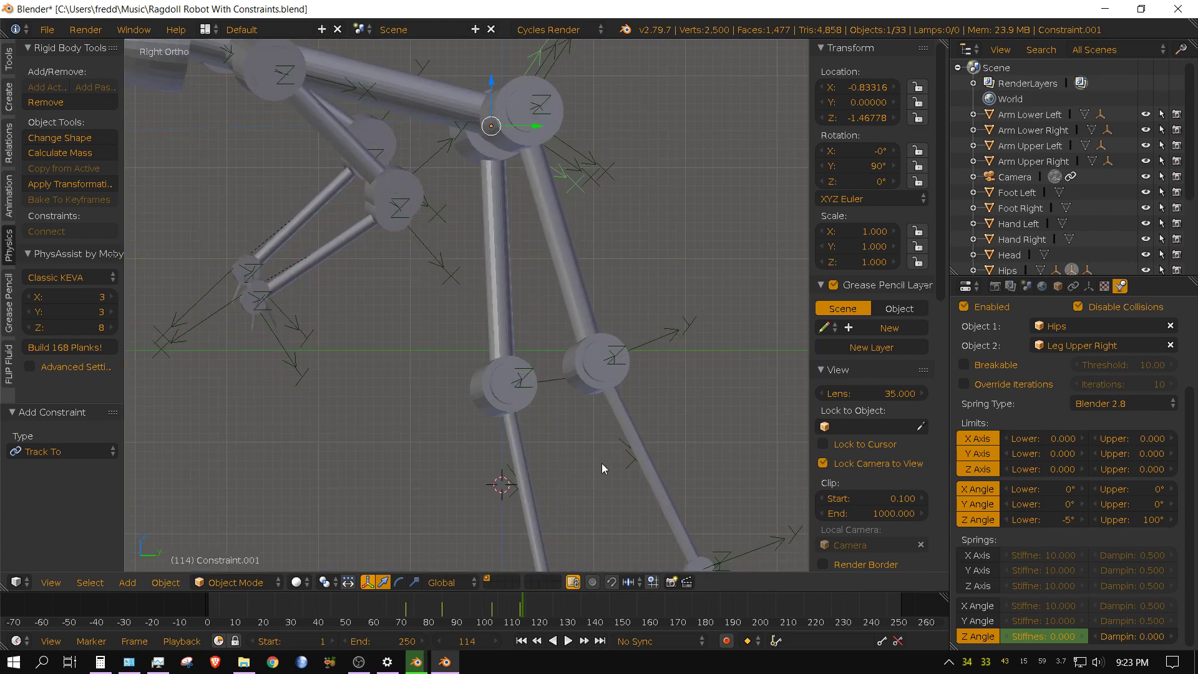
pyautogui.click(525, 642)
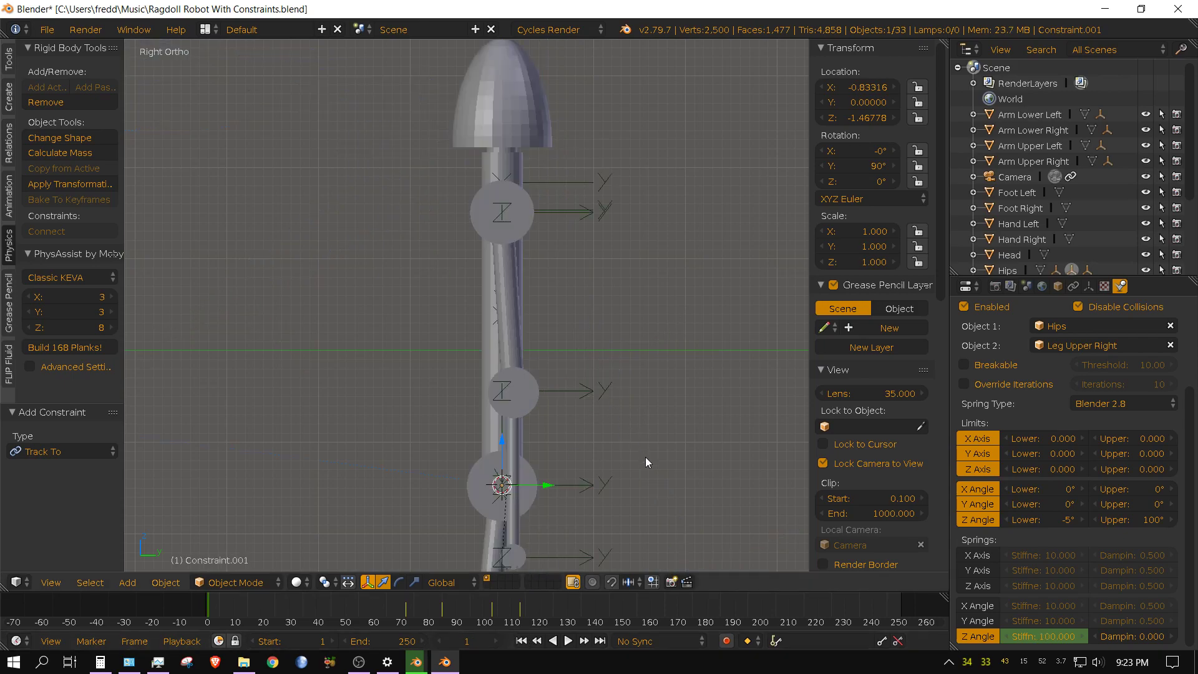
pyautogui.keyDown('shift'); pyautogui.moveTo(644, 462); pyautogui.dragTo(609, 53, button='middle'); pyautogui.keyUp('shift')
pyautogui.moveTo(593, 222); pyautogui.dragTo(611, 261, button='middle')
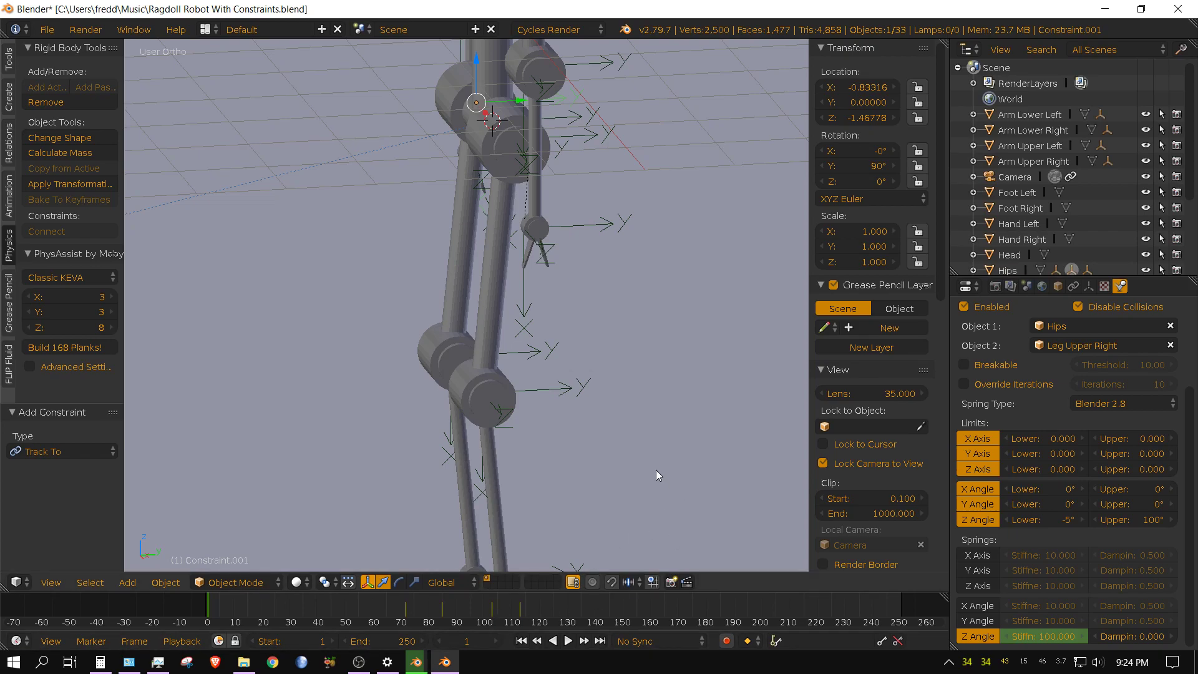
pyautogui.press('KP_3')
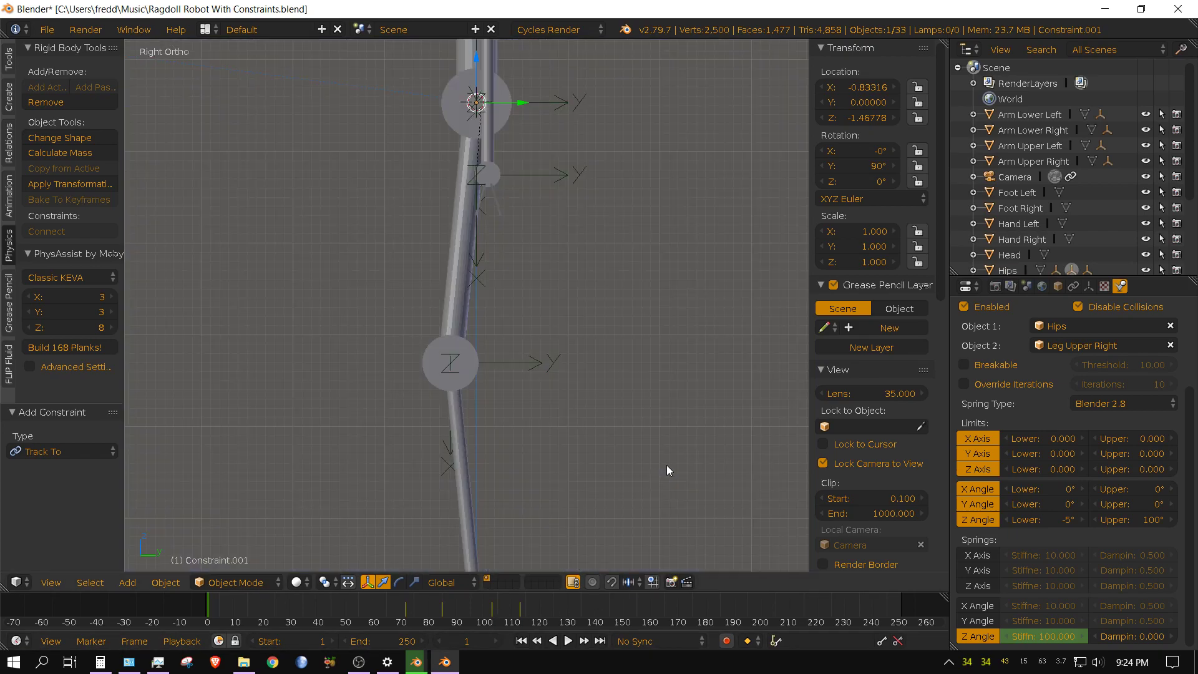
pyautogui.scroll(-1, 636, 461)
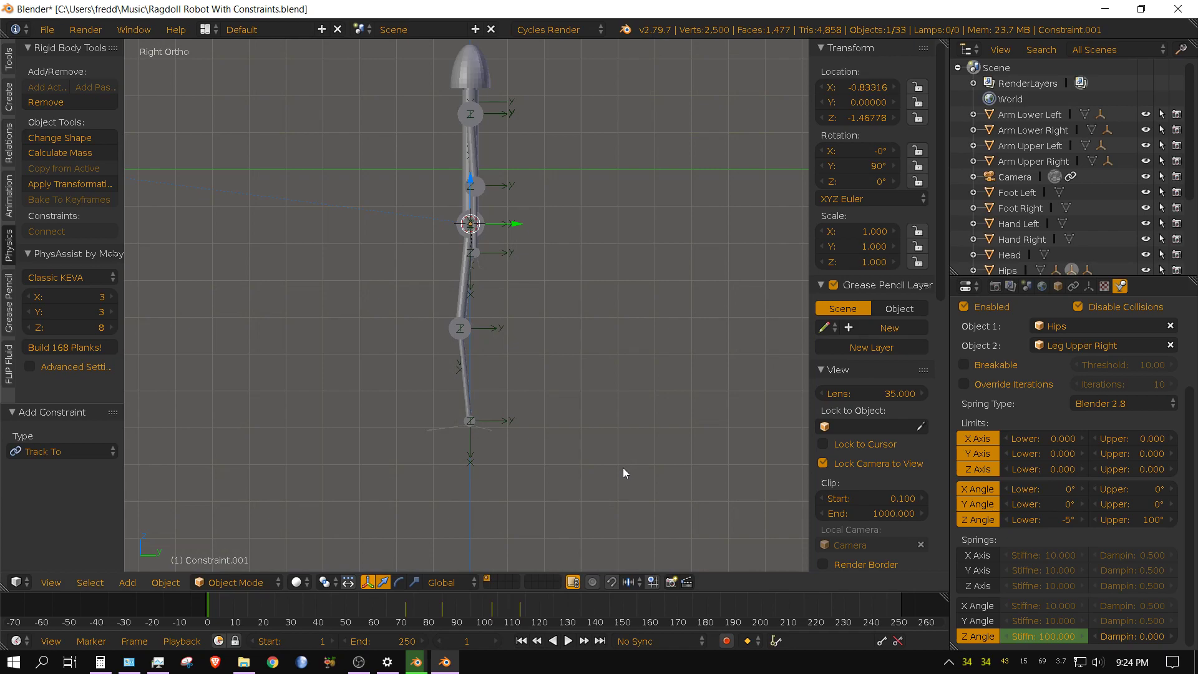
pyautogui.hotkey('alt', 'a')
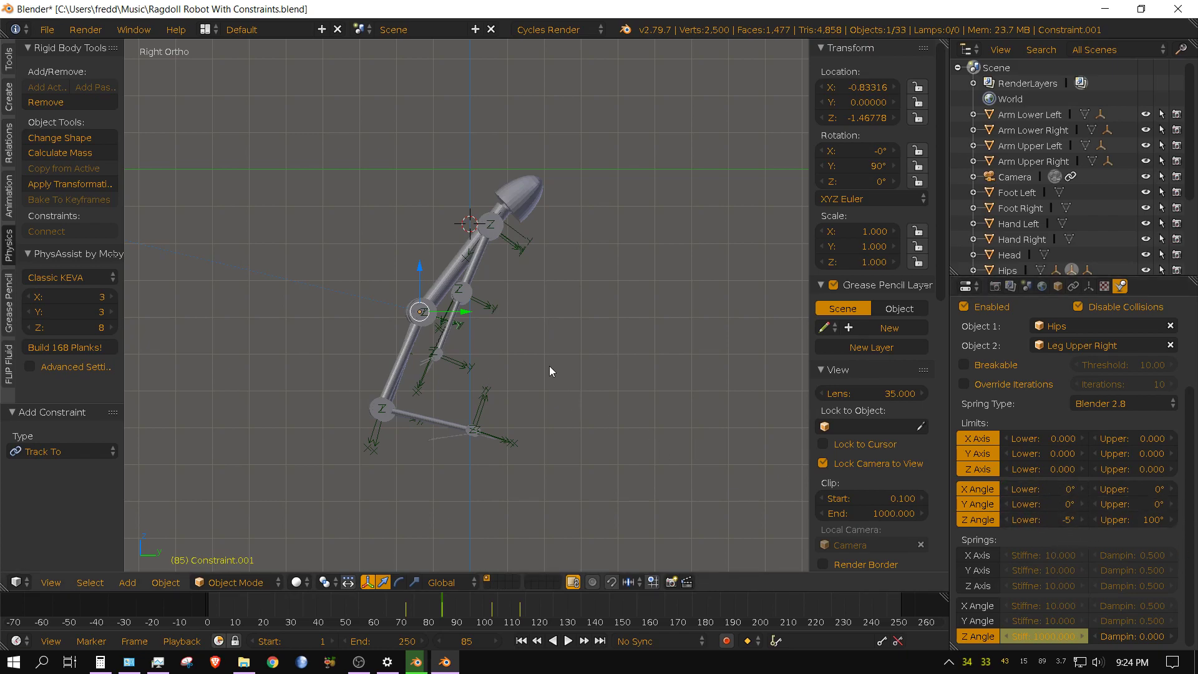
# - Enter 750 as Constraint.001's Z Angle spring stiffness at frame 85, replacing 1000
pyautogui.moveTo(549, 366); pyautogui.dragTo(564, 373, button='middle')
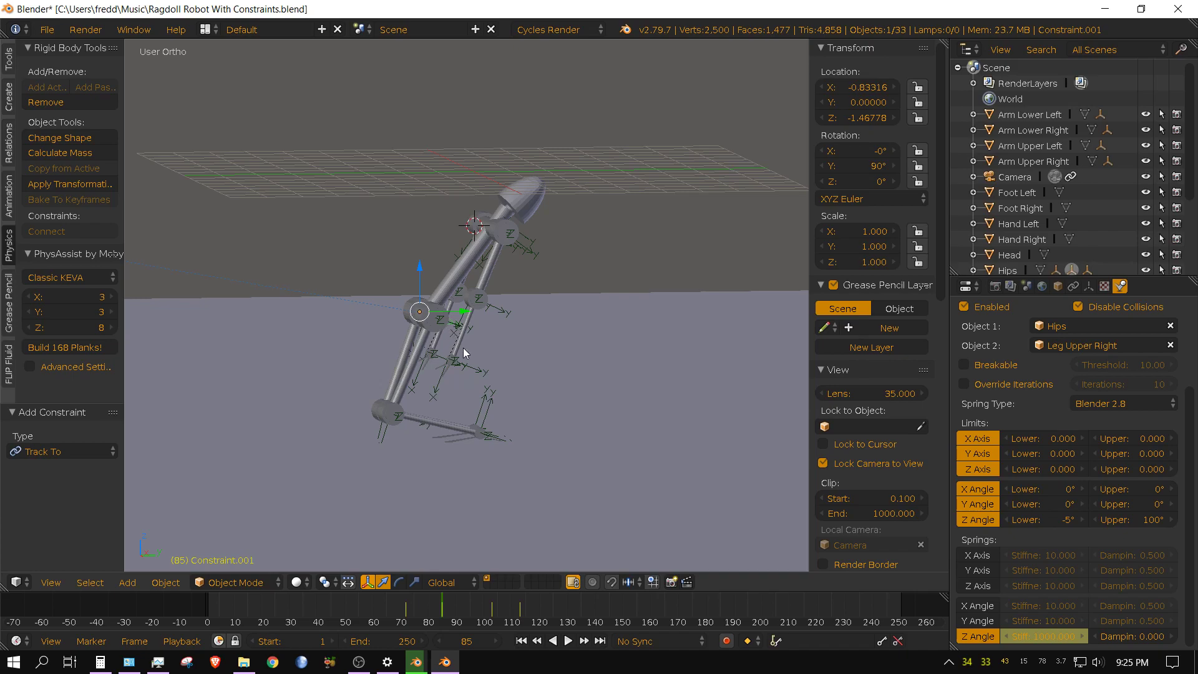
pyautogui.moveTo(464, 347); pyautogui.dragTo(443, 310, button='middle')
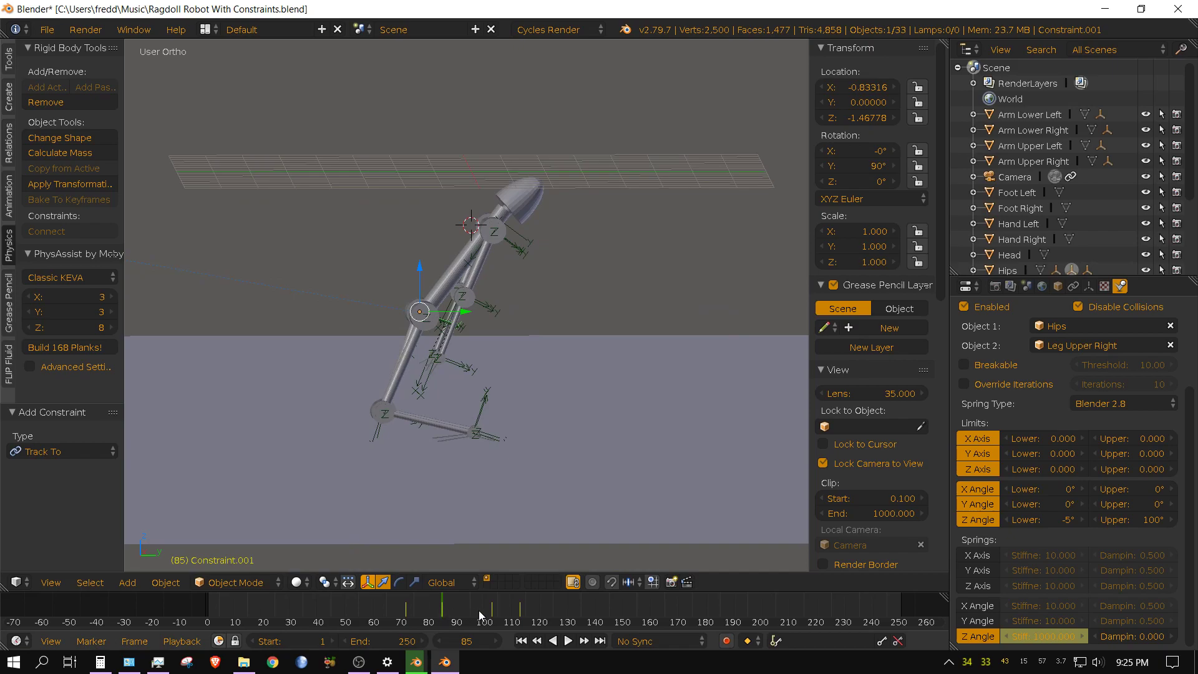
pyautogui.click(1036, 635)
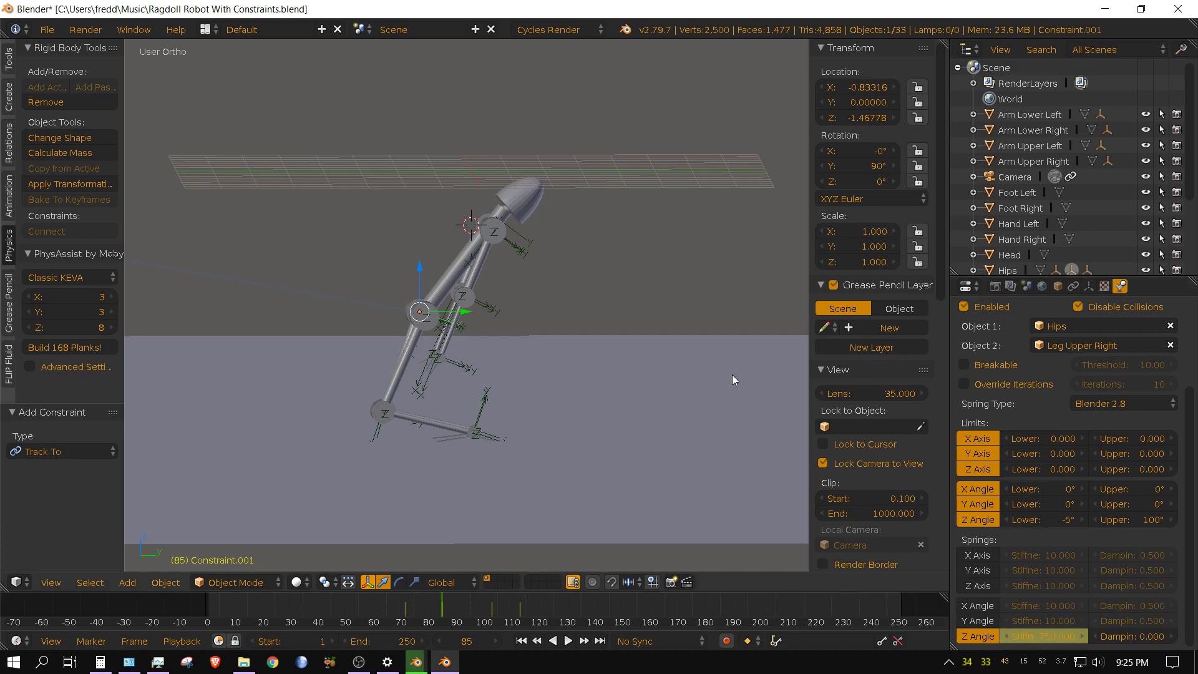
pyautogui.moveTo(732, 375); pyautogui.dragTo(625, 428, button='middle')
pyautogui.scroll(8, 624, 427)
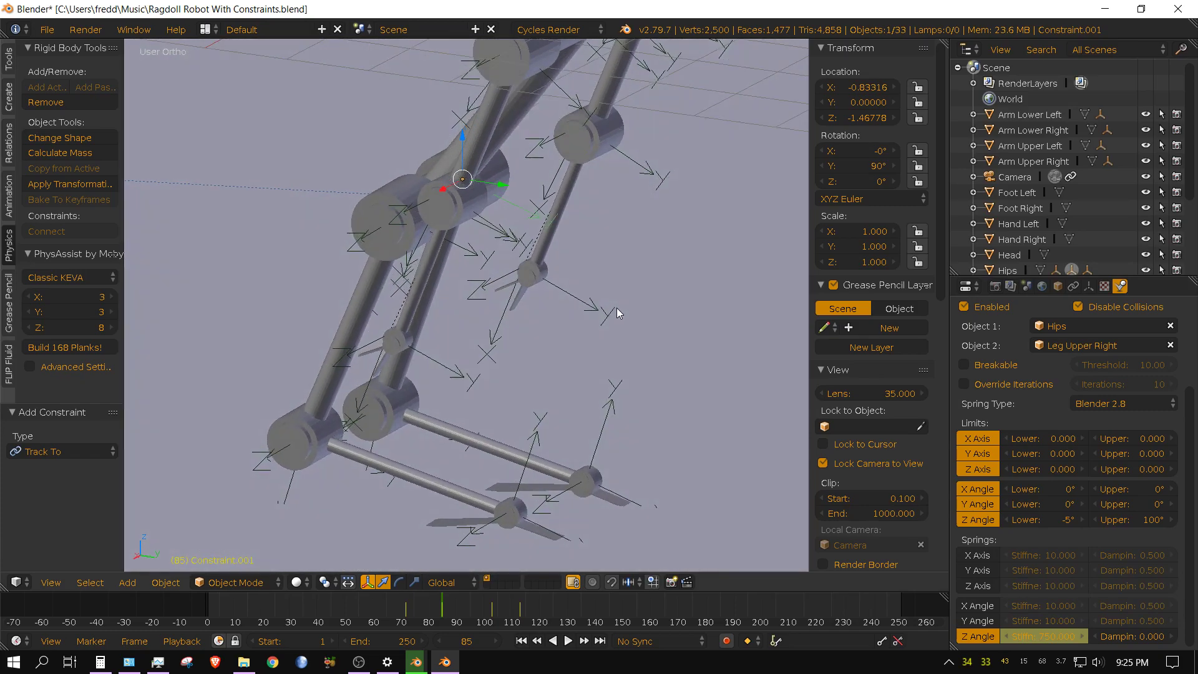
pyautogui.moveTo(616, 308); pyautogui.dragTo(626, 307, button='middle')
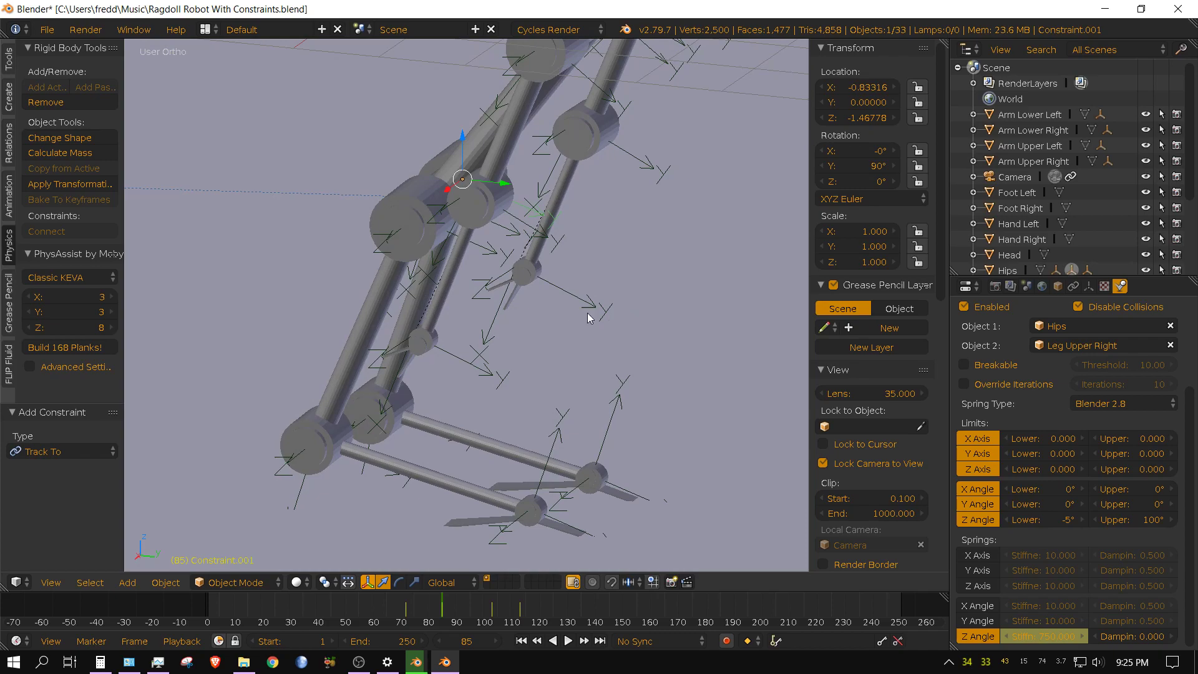
# - Enter 750 for the Hips–Leg Upper Left Z Angle stiffness, then rewind to frame 1 in side view
pyautogui.moveTo(414, 247); pyautogui.dragTo(450, 258, button='middle')
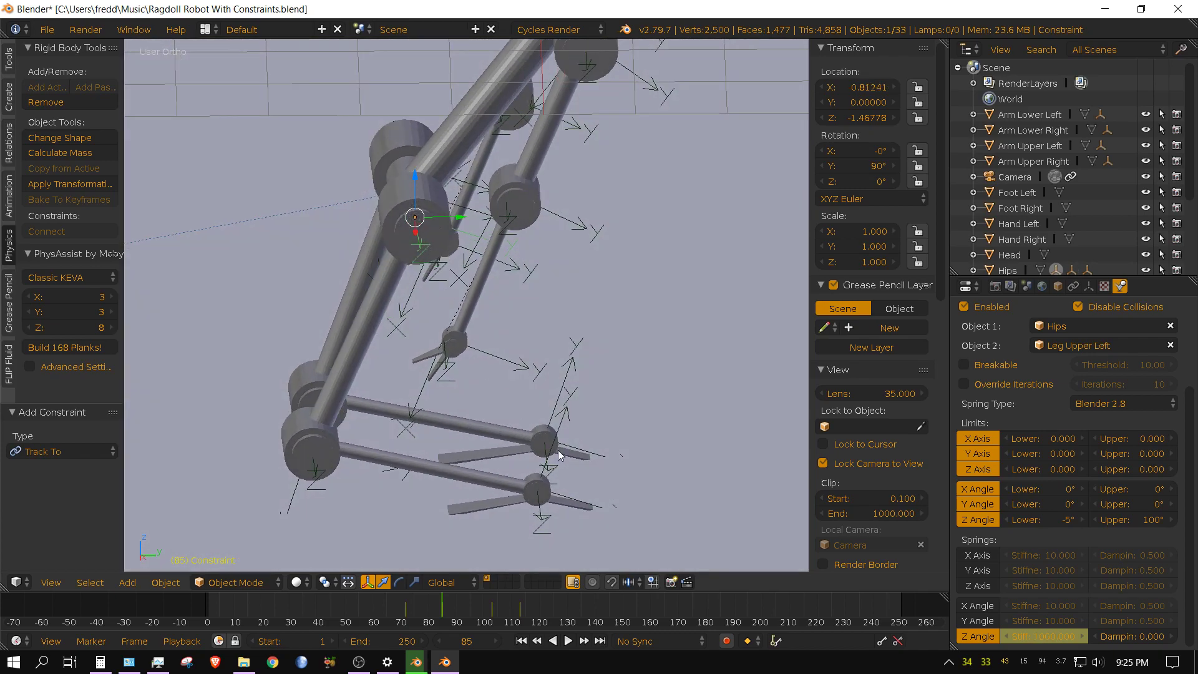
pyautogui.click(1043, 639)
pyautogui.press('KP_3')
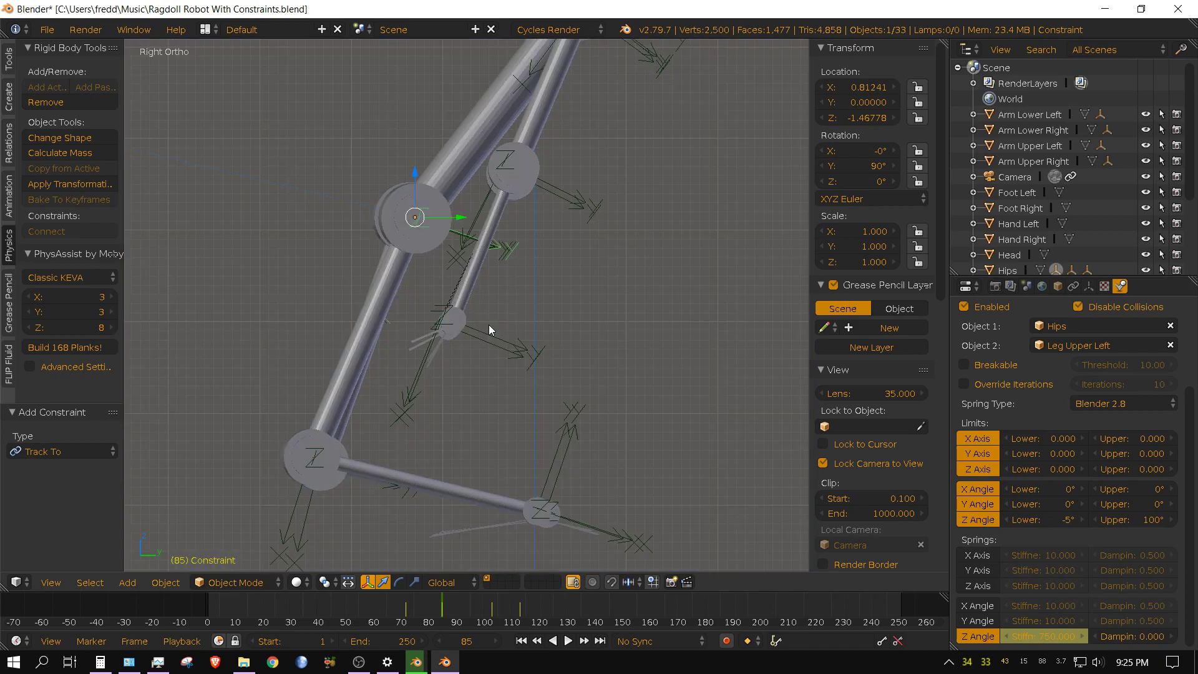
pyautogui.click(521, 641)
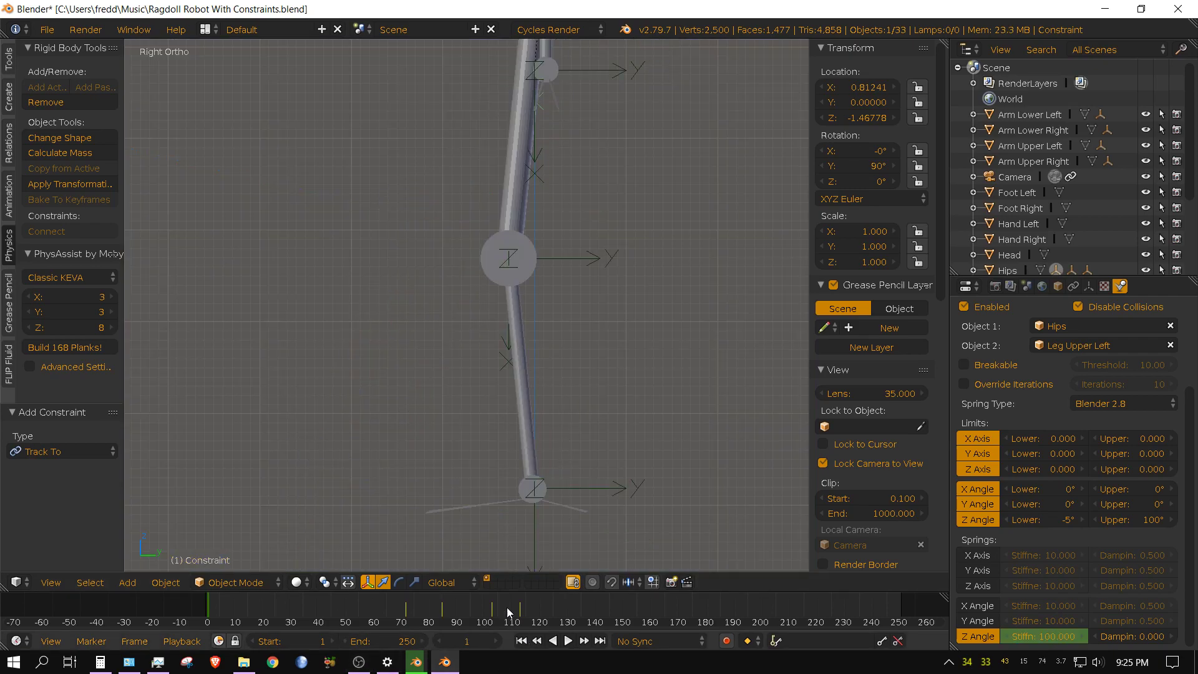
pyautogui.scroll(-5, 594, 453)
pyautogui.moveTo(533, 382); pyautogui.dragTo(593, 415, button='middle')
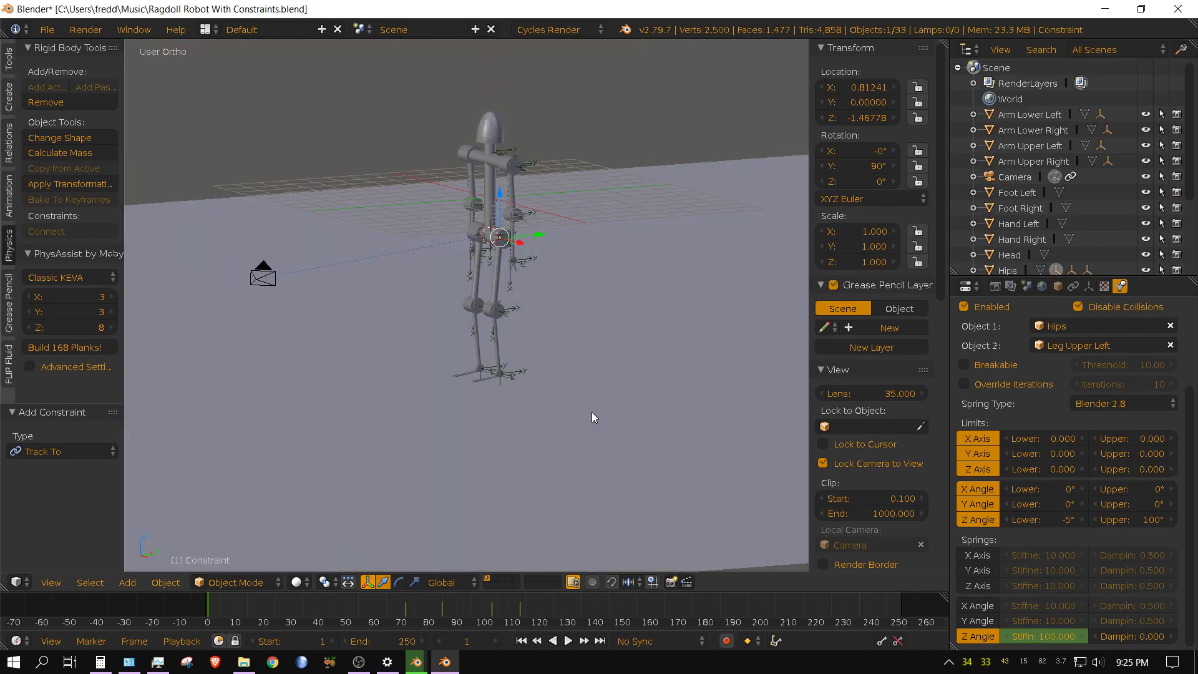
# - Play the simulation from frame 1 with both hip stiffnesses at 750
pyautogui.click(569, 642)
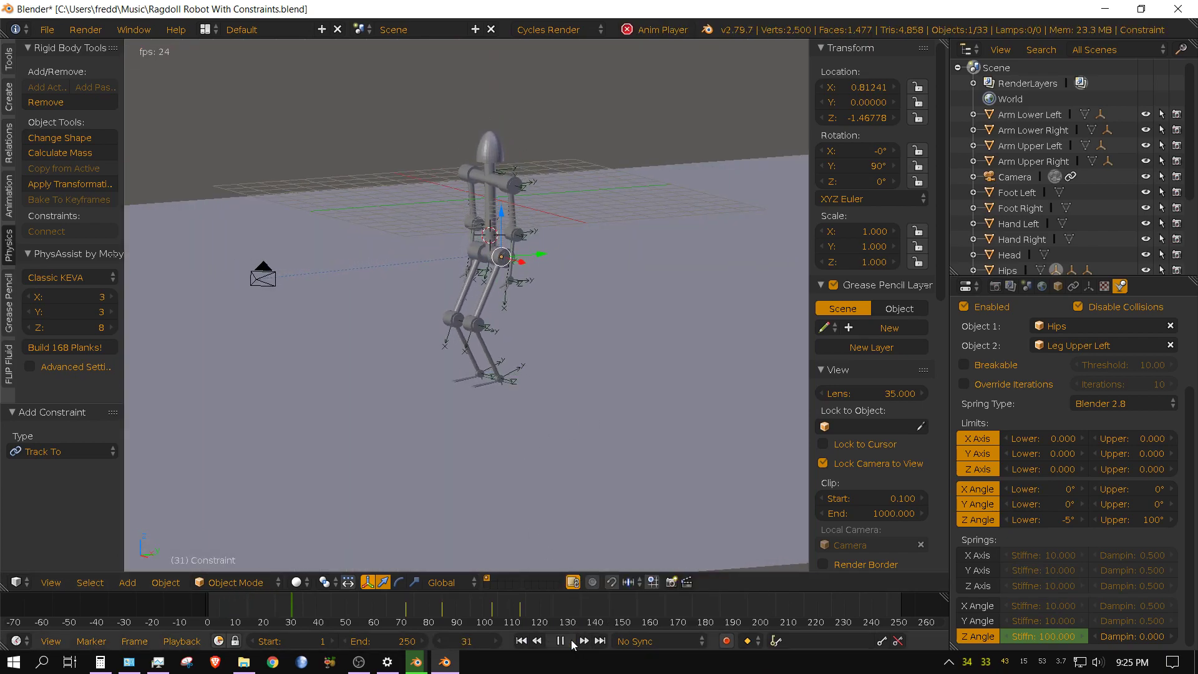